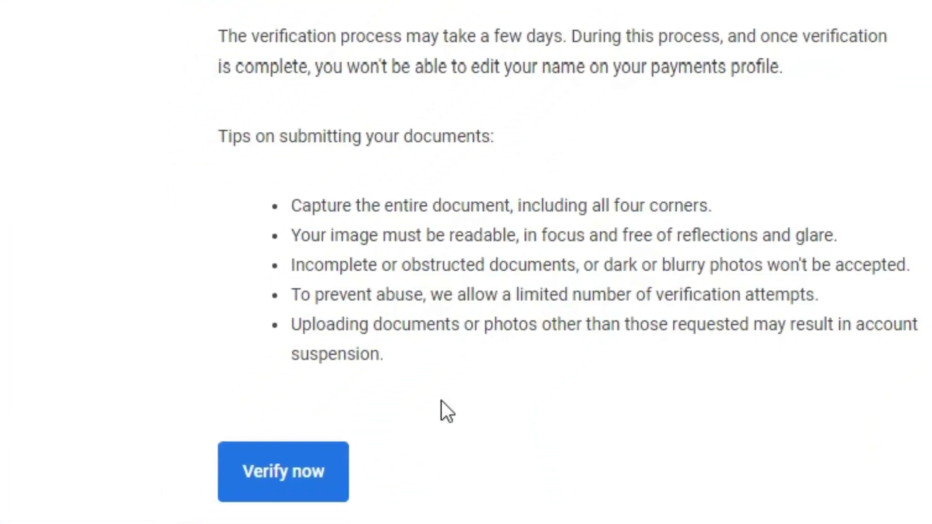
- Start the identity verification from the email and fill in the saved legal name
{"action": "left_click", "coordinate": [431, 344]}
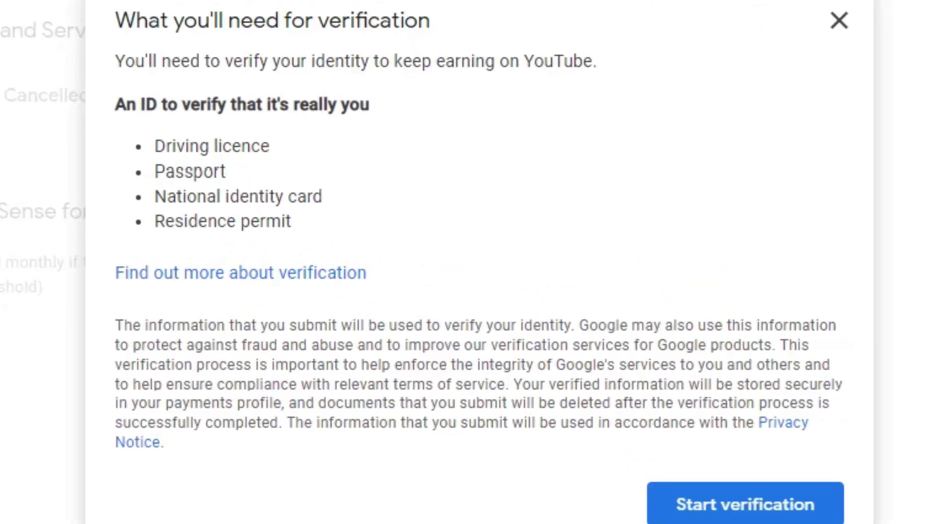
{"action": "left_click", "coordinate": [753, 505]}
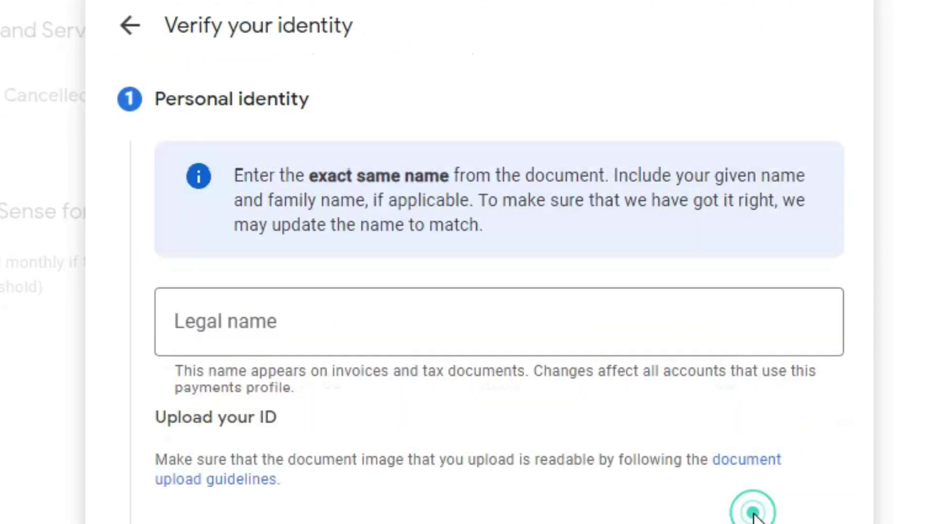
{"action": "left_click", "coordinate": [322, 340]}
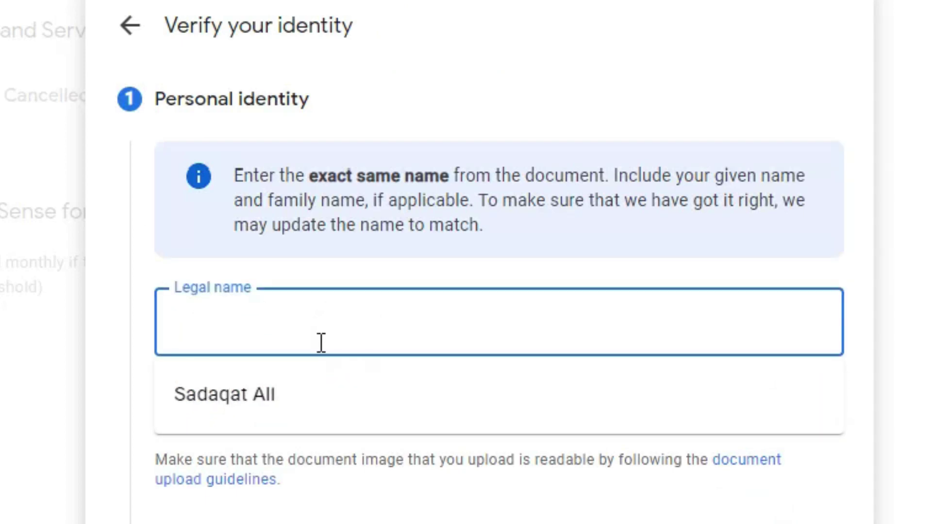
{"action": "left_click", "coordinate": [294, 396]}
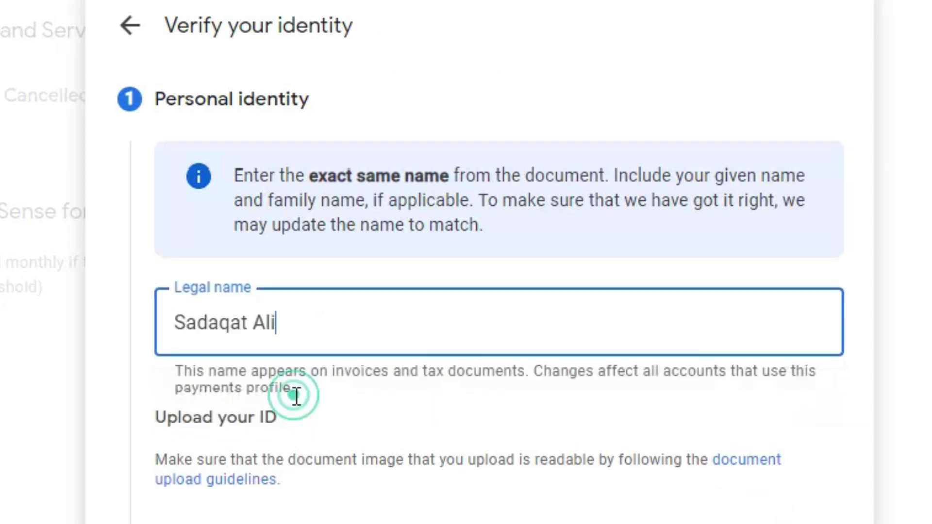
- Set the ID type to National identity card
{"action": "left_click", "coordinate": [406, 523]}
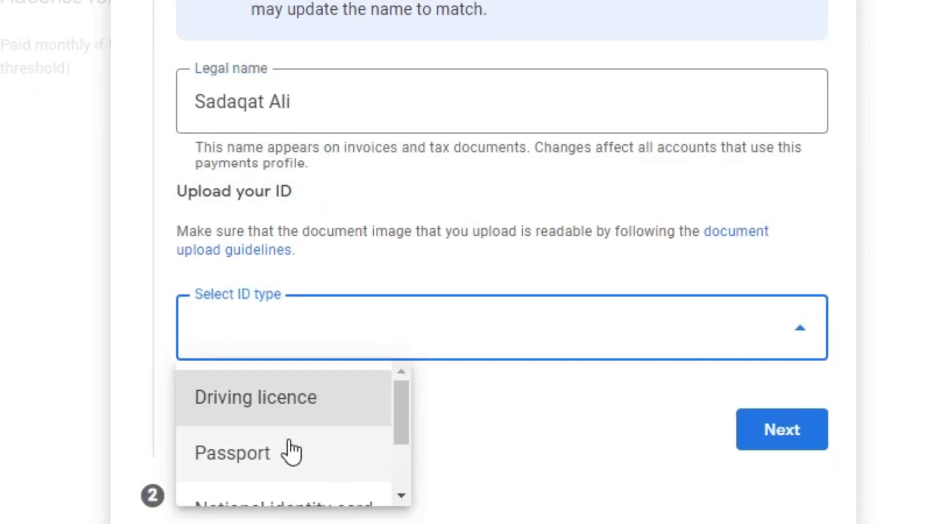
{"action": "scroll", "coordinate": [297, 422], "scroll_direction": "down", "scroll_amount": 2}
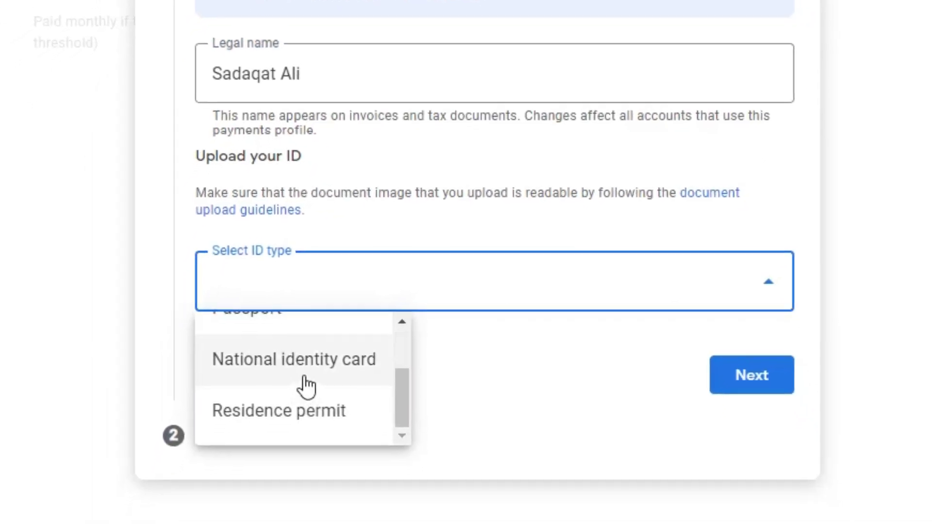
{"action": "left_click", "coordinate": [315, 340]}
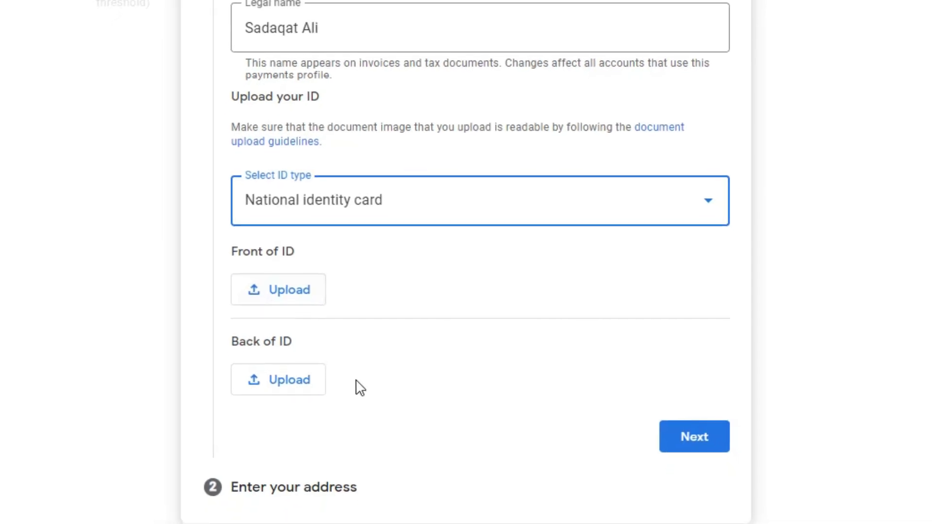
- Upload "WhatsApp Image 2023-05-01 at 06.20.48" from the Pictures folder as the front of the ID
{"action": "left_click", "coordinate": [285, 291]}
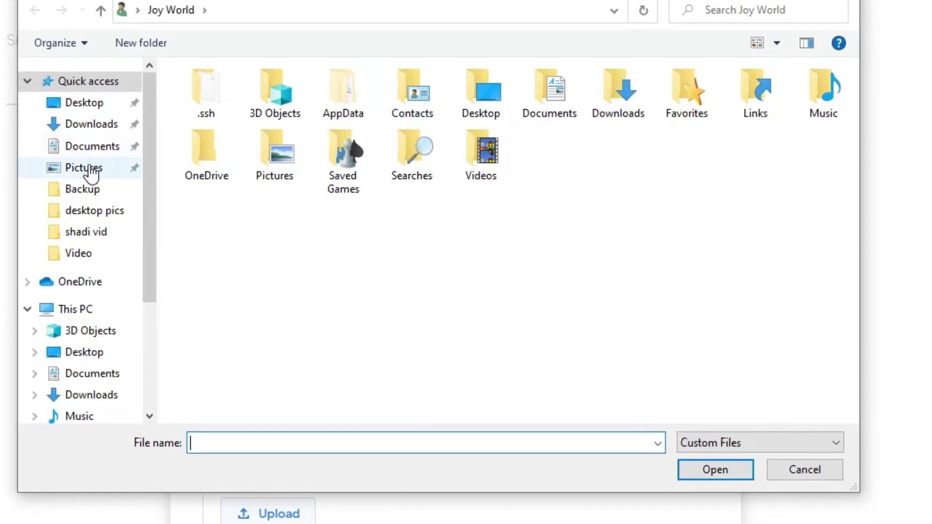
{"action": "left_click", "coordinate": [98, 116]}
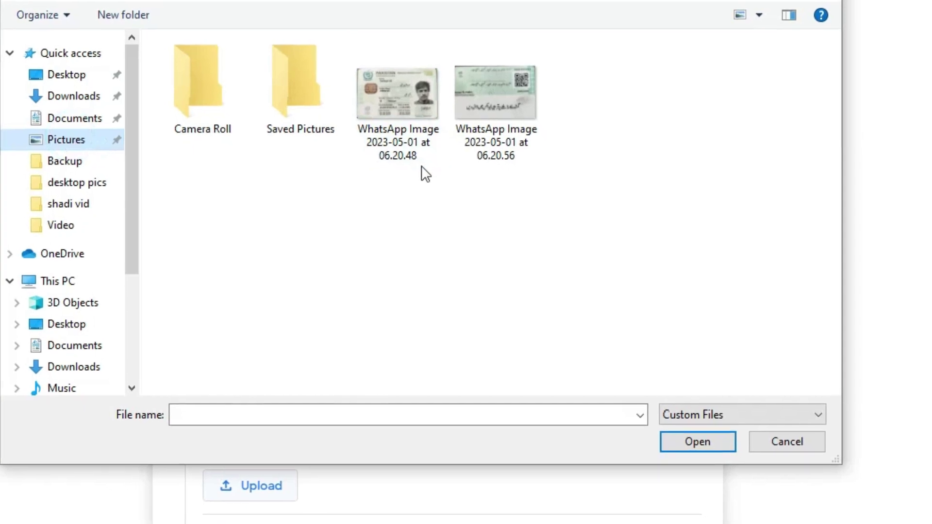
{"action": "left_click", "coordinate": [414, 130]}
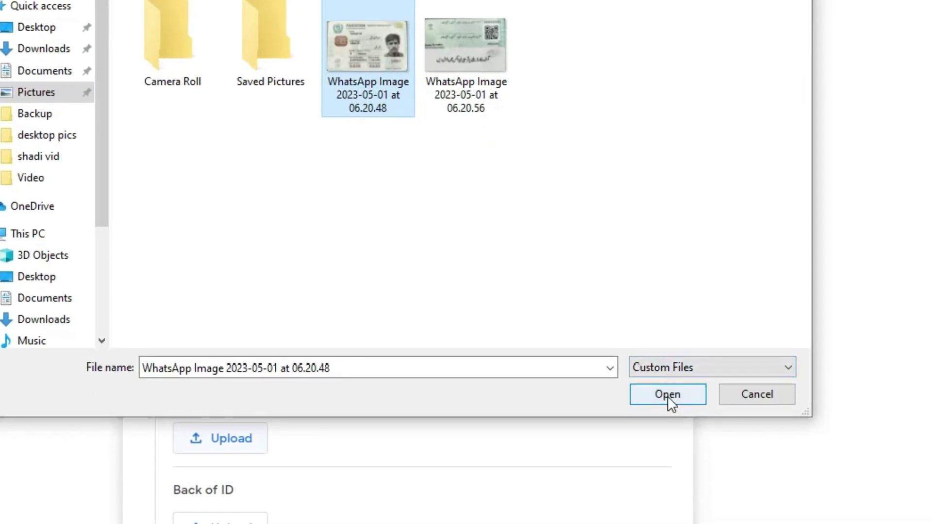
{"action": "left_click", "coordinate": [674, 409]}
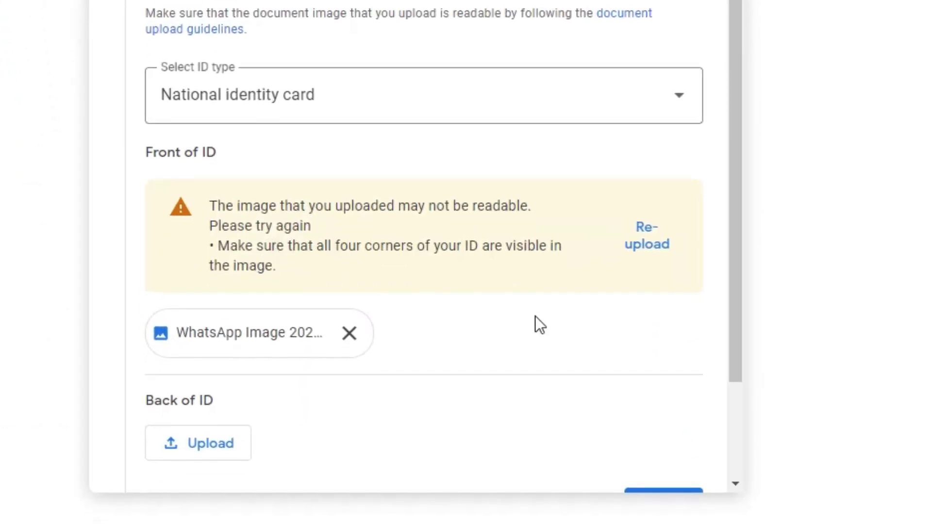
- Upload "WhatsApp Image 2023-05-01 at 06.20.56" as the back of the ID
{"action": "scroll", "coordinate": [539, 318], "scroll_direction": "down", "scroll_amount": 3}
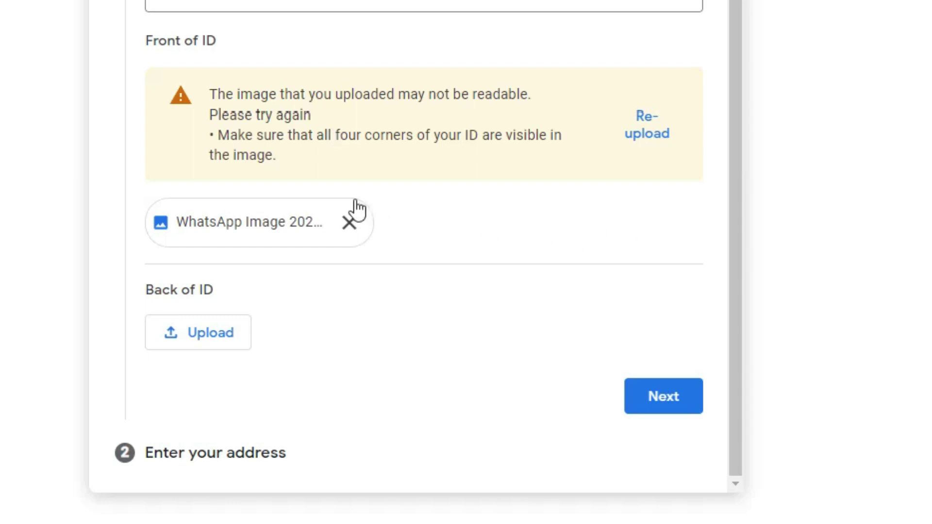
{"action": "left_click", "coordinate": [217, 332]}
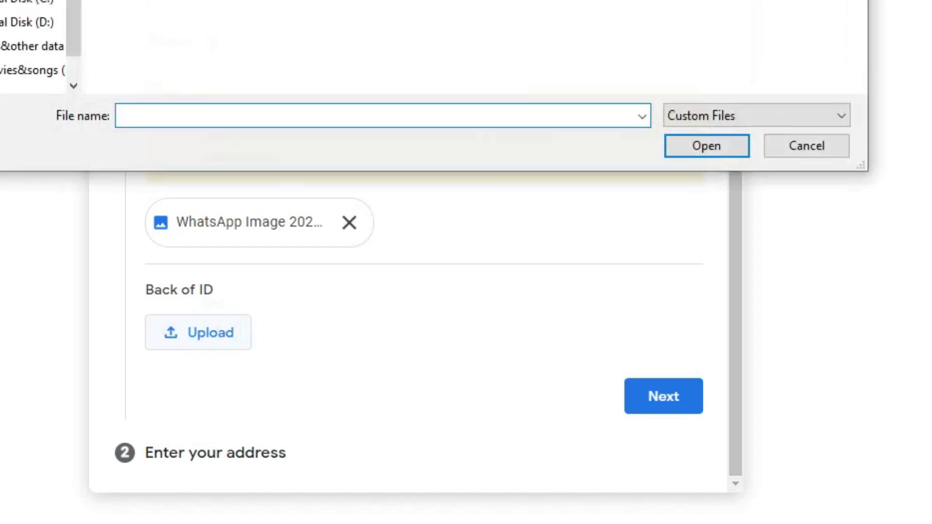
{"action": "left_click", "coordinate": [711, 150]}
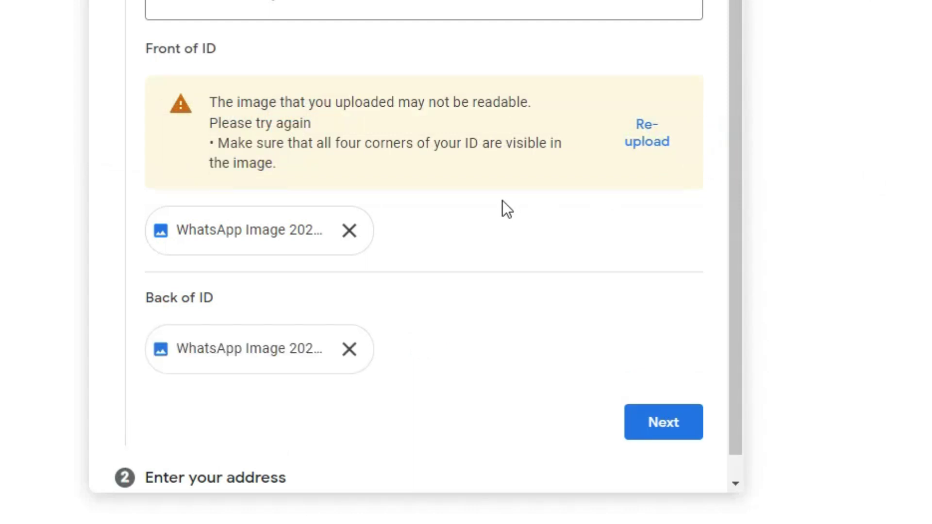
- Continue to the address section, fill in the saved postal address, and submit the identity verification
{"action": "scroll", "coordinate": [532, 282], "scroll_direction": "down", "scroll_amount": 1}
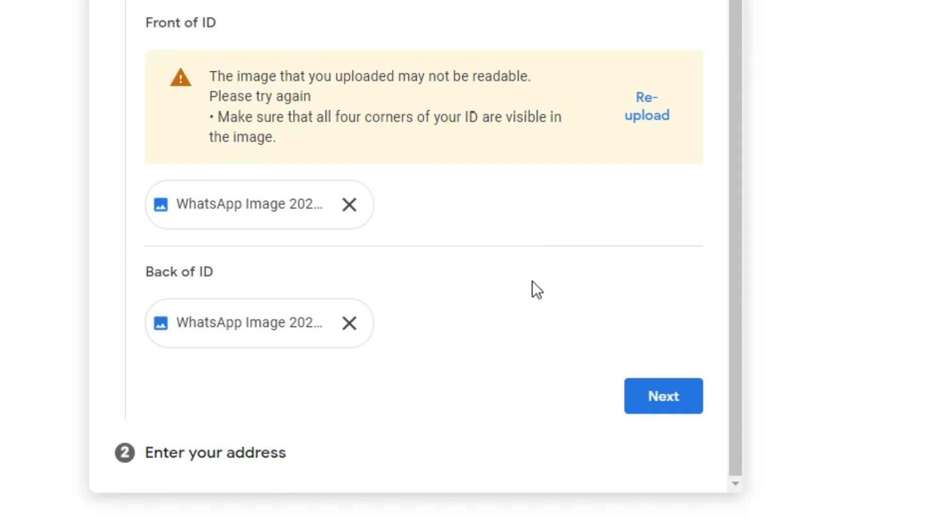
{"action": "left_click", "coordinate": [670, 397]}
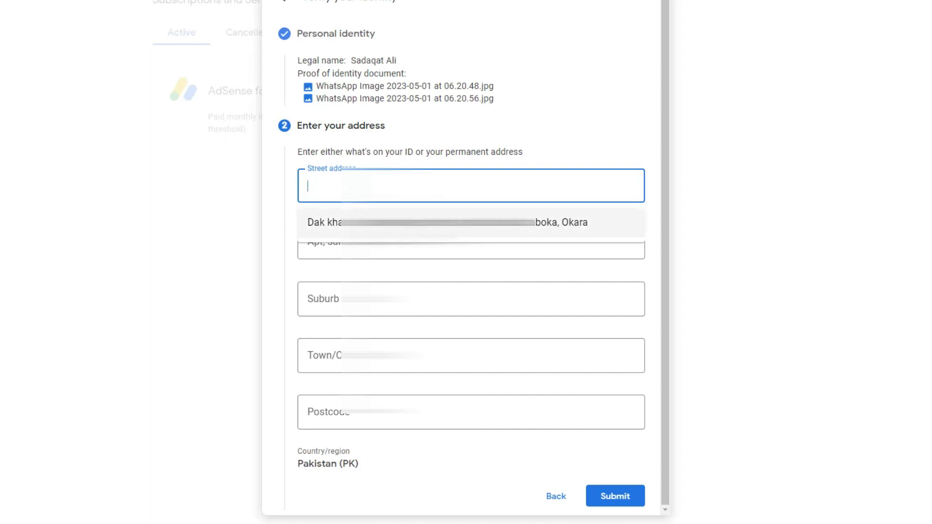
{"action": "key", "text": "Down"}
{"action": "key", "text": "Return"}
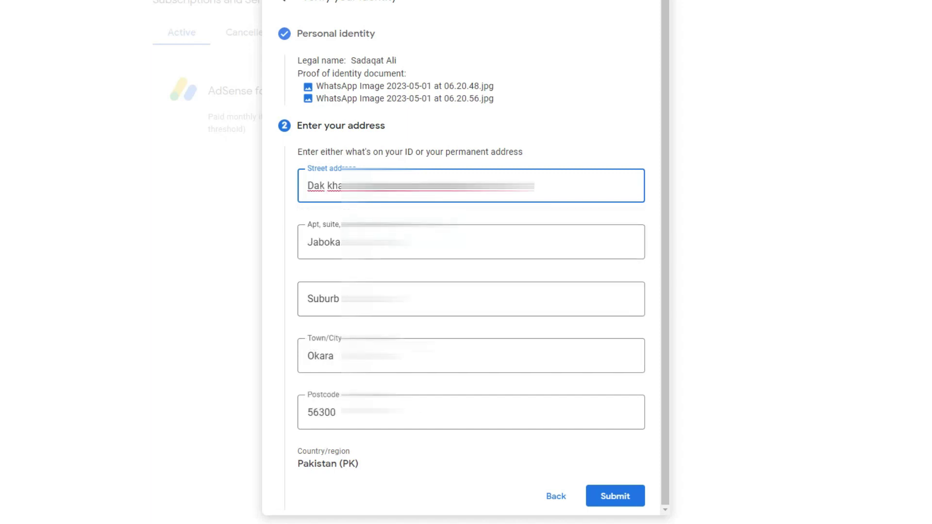
{"action": "left_click", "coordinate": [625, 496]}
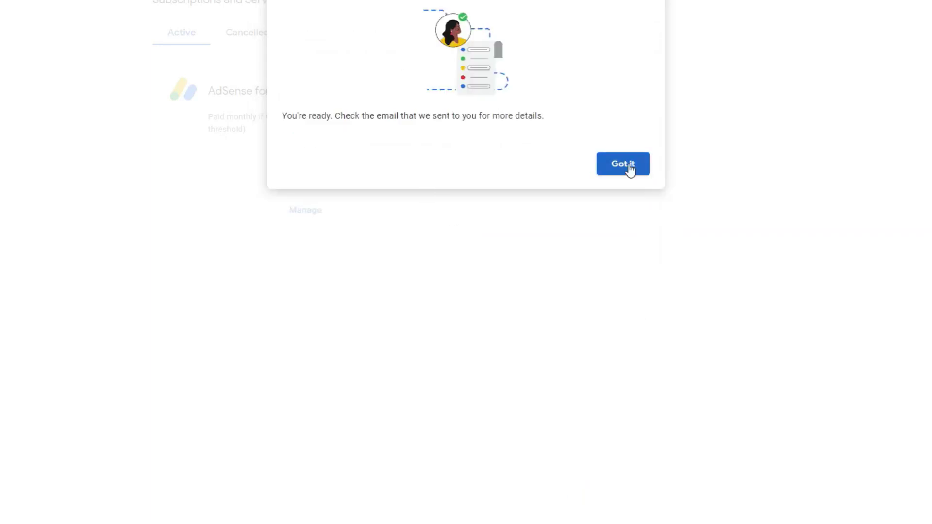
{"action": "left_click", "coordinate": [629, 165]}
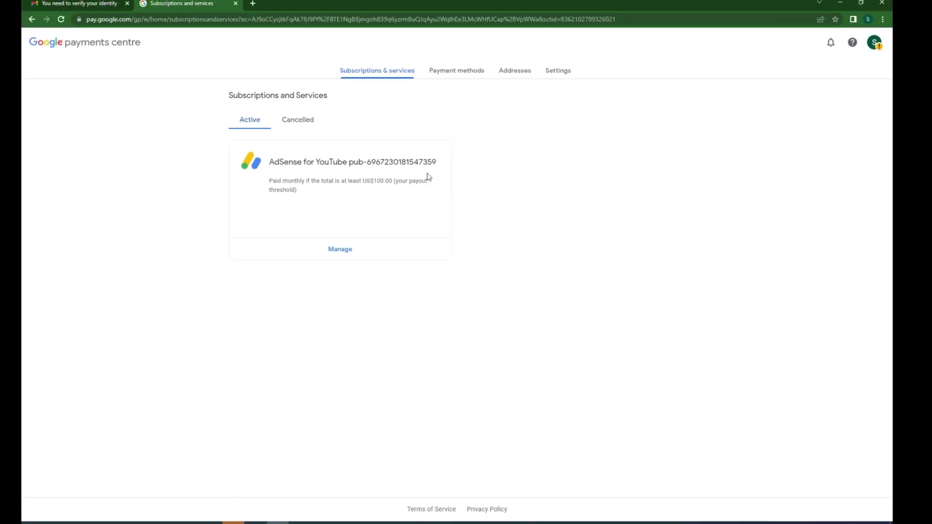
- Return to the Gmail inbox and open the email "Google AdSense: Identity verification successful"
{"action": "left_click", "coordinate": [82, 3]}
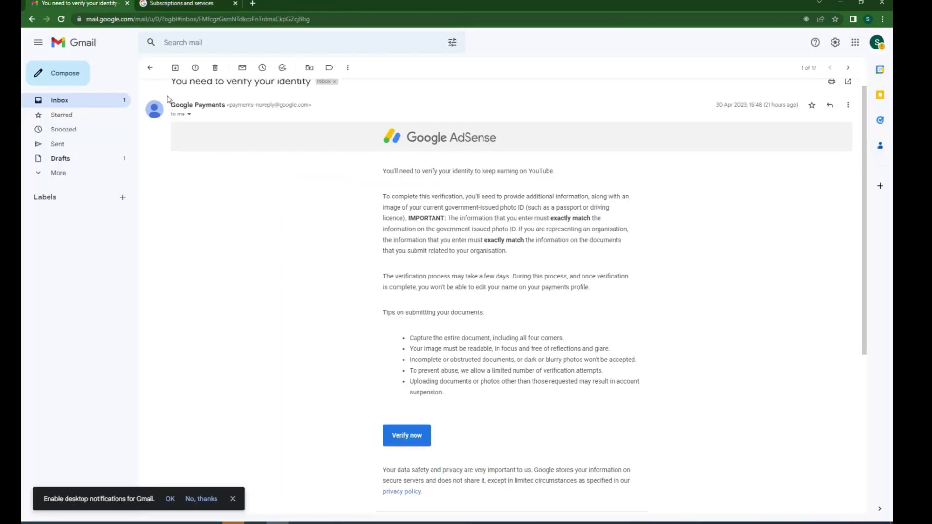
{"action": "left_click", "coordinate": [151, 66]}
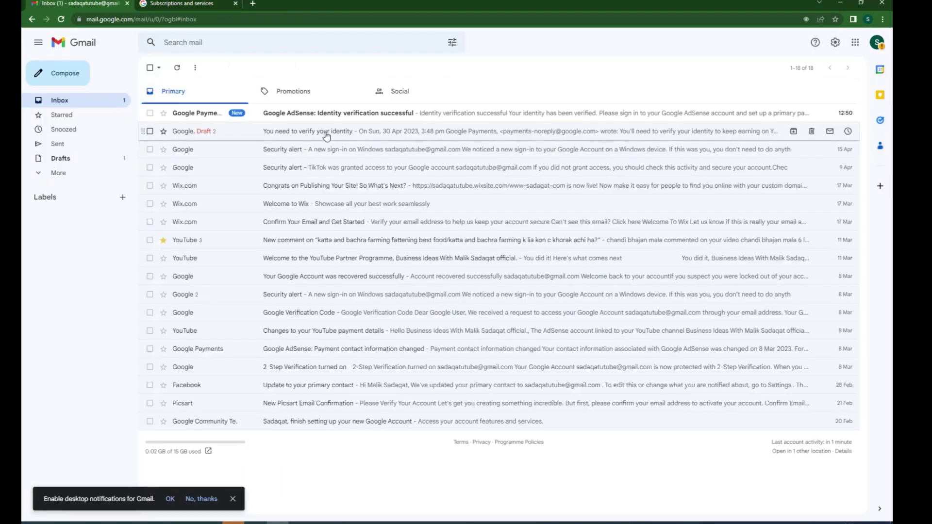
{"action": "left_click", "coordinate": [335, 116]}
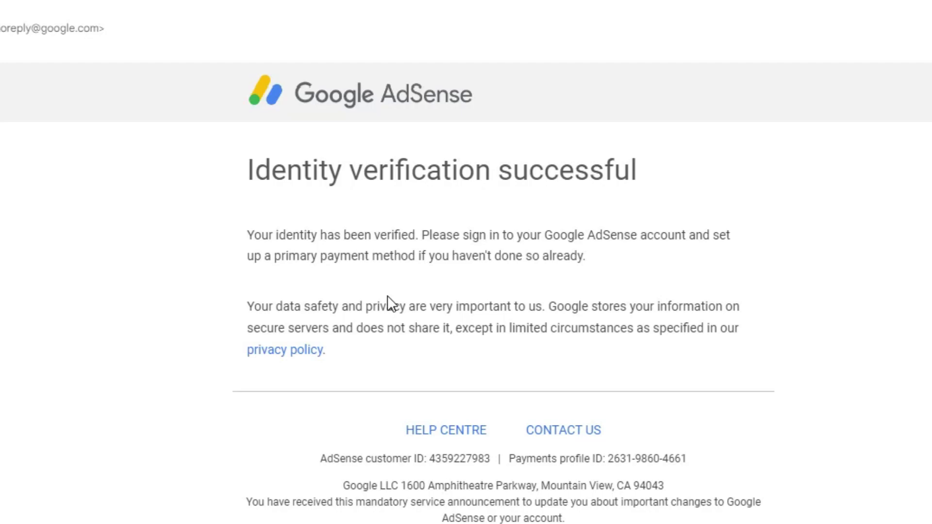
- Search Google for "adsense login" in a new browser tab
{"action": "key", "text": "ctrl+t"}
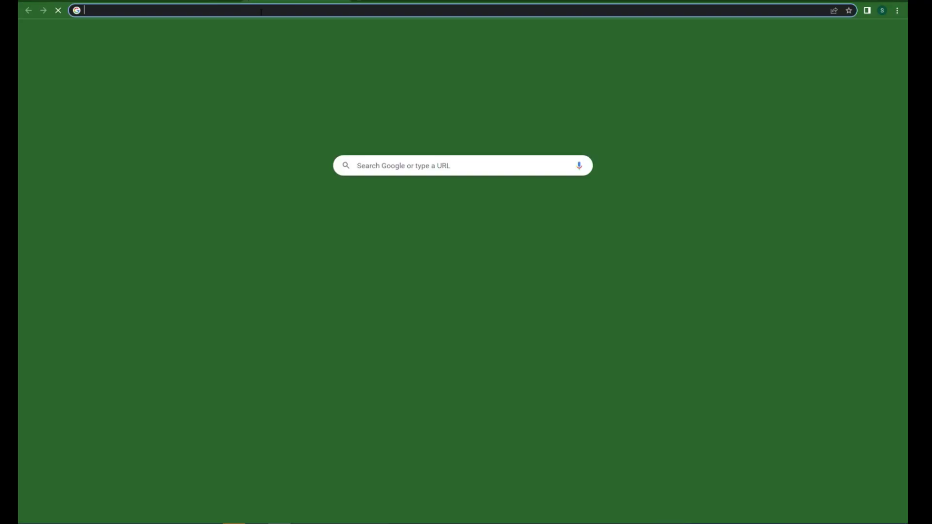
{"action": "type", "text": "a"}
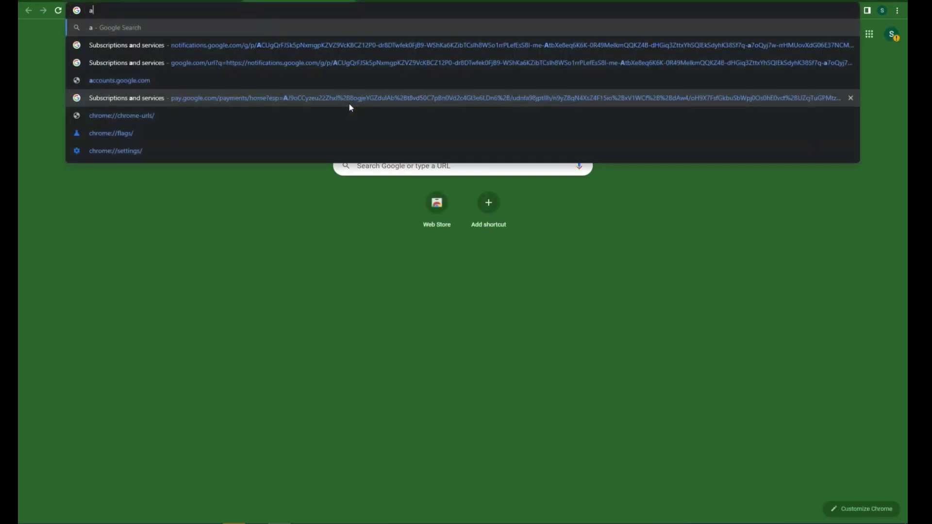
{"action": "type", "text": "dsen"}
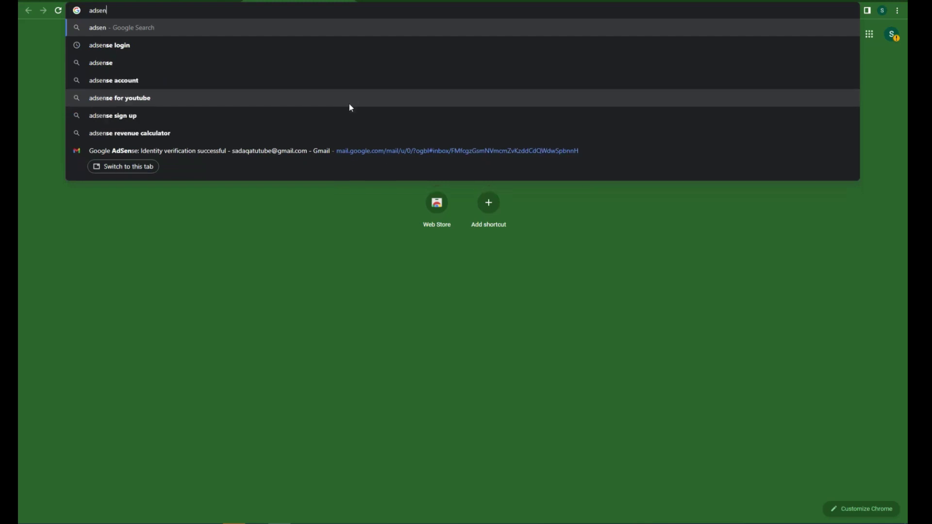
{"action": "key", "text": "Down"}
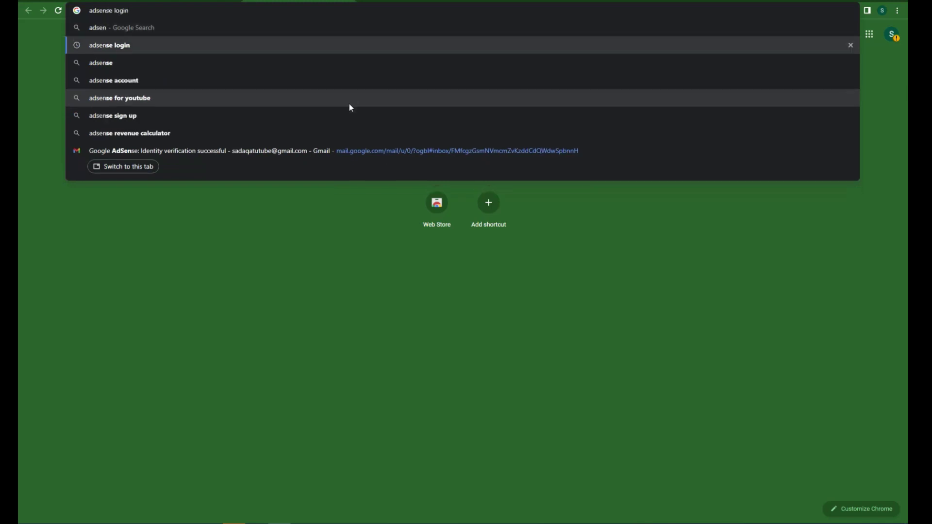
{"action": "key", "text": "Down"}
{"action": "key", "text": "Down"}
{"action": "key", "text": "Down"}
{"action": "key", "text": "Down"}
{"action": "key", "text": "Down"}
{"action": "key", "text": "Up"}
{"action": "key", "text": "Up"}
{"action": "key", "text": "Up"}
{"action": "key", "text": "Up"}
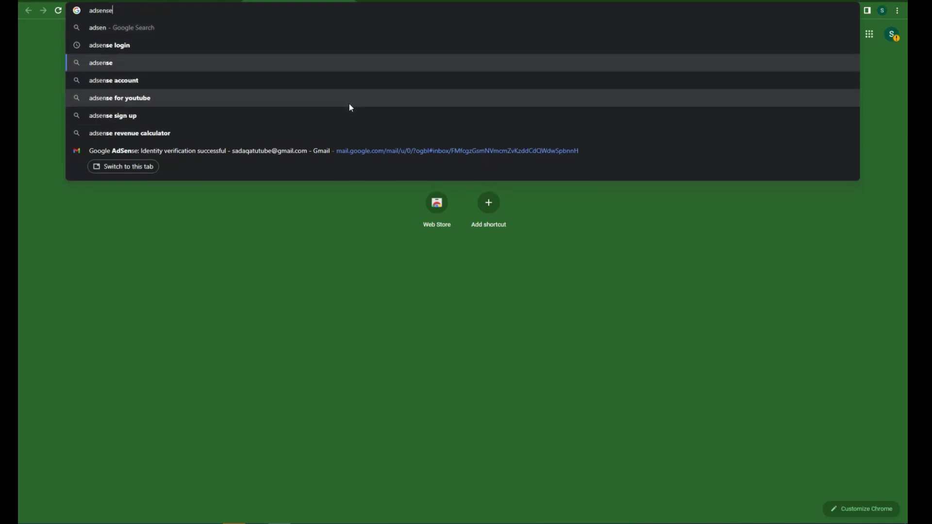
{"action": "key", "text": "Up"}
{"action": "key", "text": "Return"}
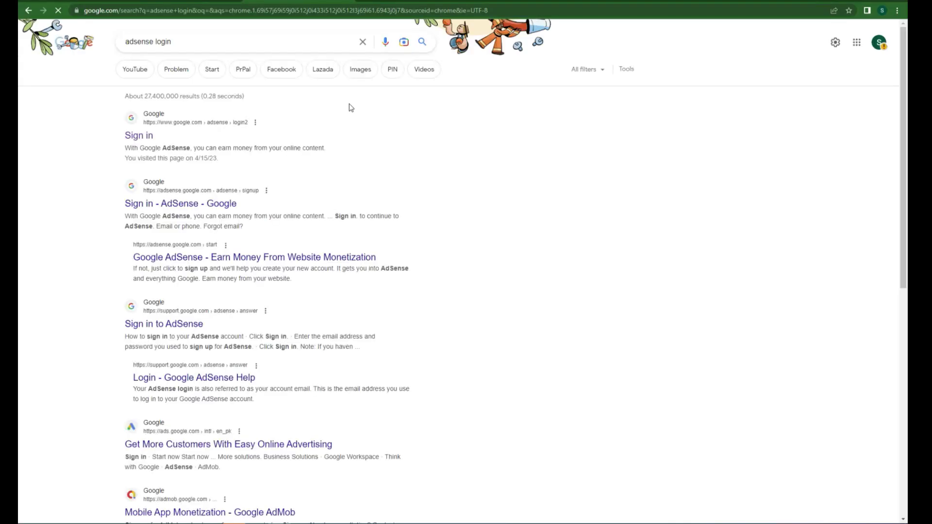
- Open the AdSense sign-in page from the results, choose the existing Google account, and continue with the linked publisher account
{"action": "left_click", "coordinate": [211, 206]}
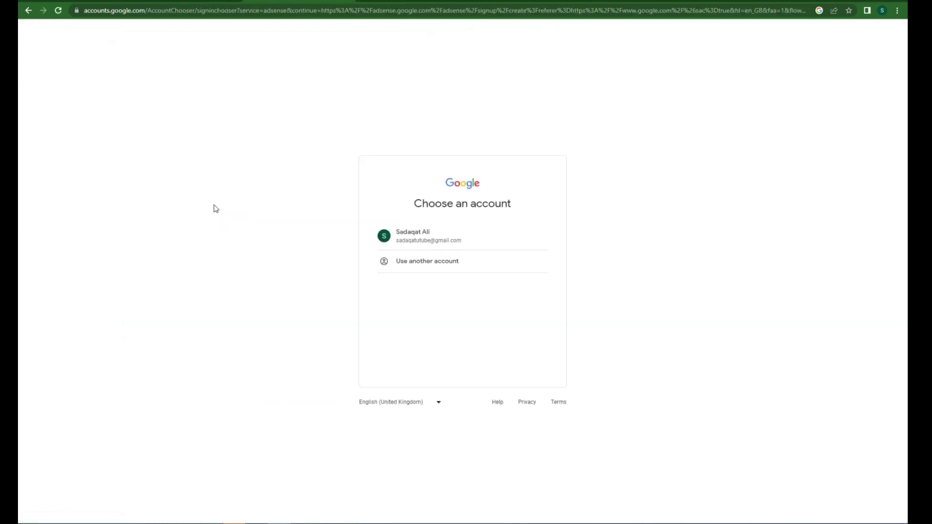
{"action": "left_click", "coordinate": [440, 247]}
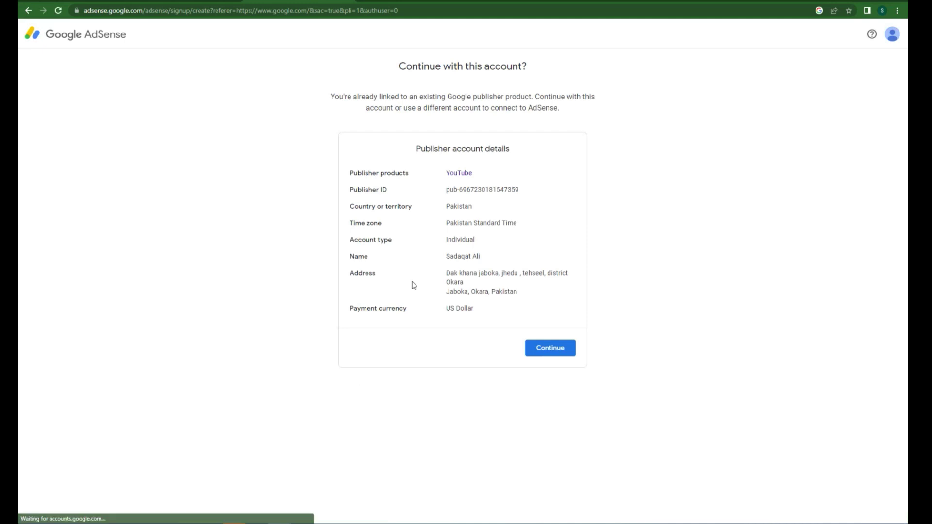
{"action": "left_click", "coordinate": [545, 348]}
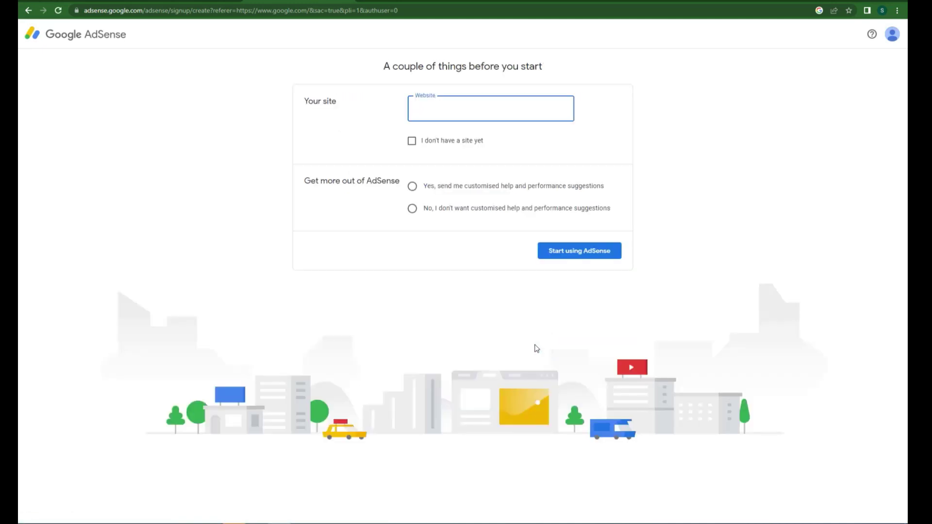
- Decline customised help and performance suggestions, mark that there is no site yet, and start using AdSense
{"action": "left_click", "coordinate": [426, 212]}
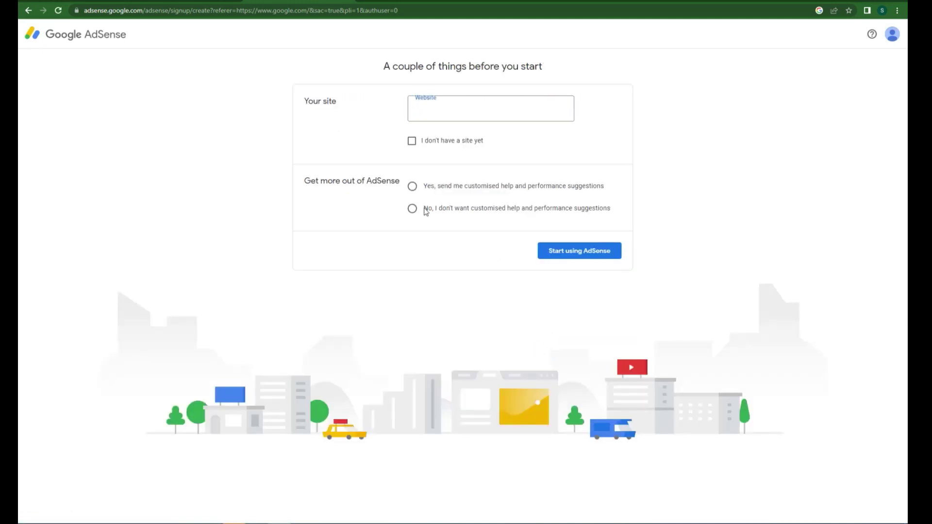
{"action": "left_click", "coordinate": [422, 209]}
{"action": "left_click", "coordinate": [578, 256]}
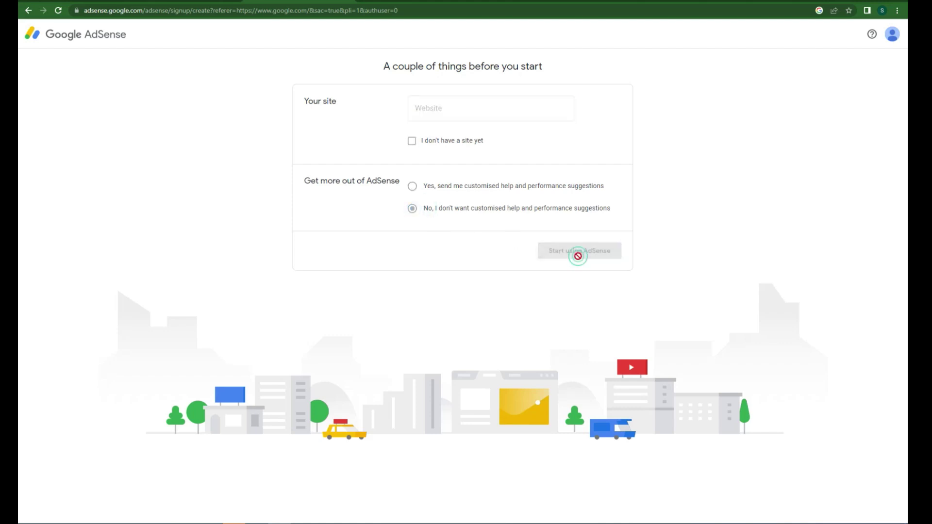
{"action": "left_click", "coordinate": [412, 142]}
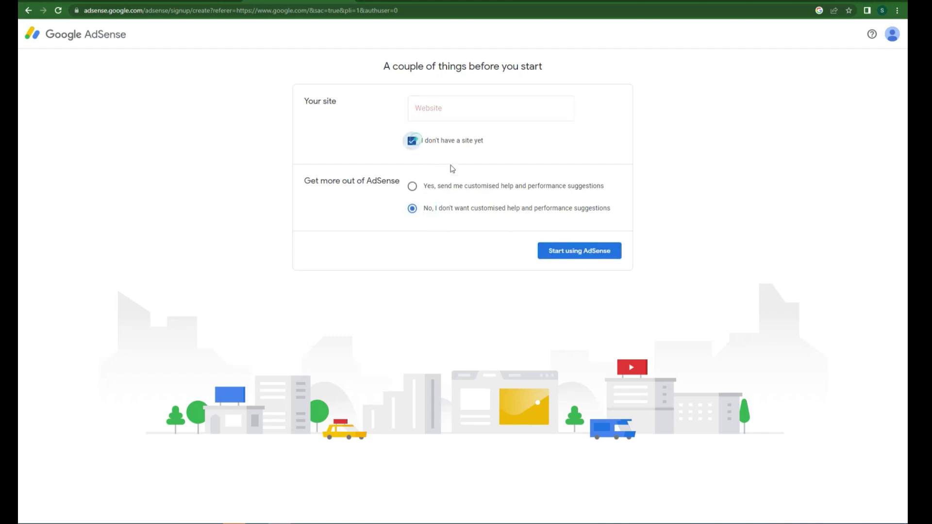
{"action": "left_click", "coordinate": [588, 252]}
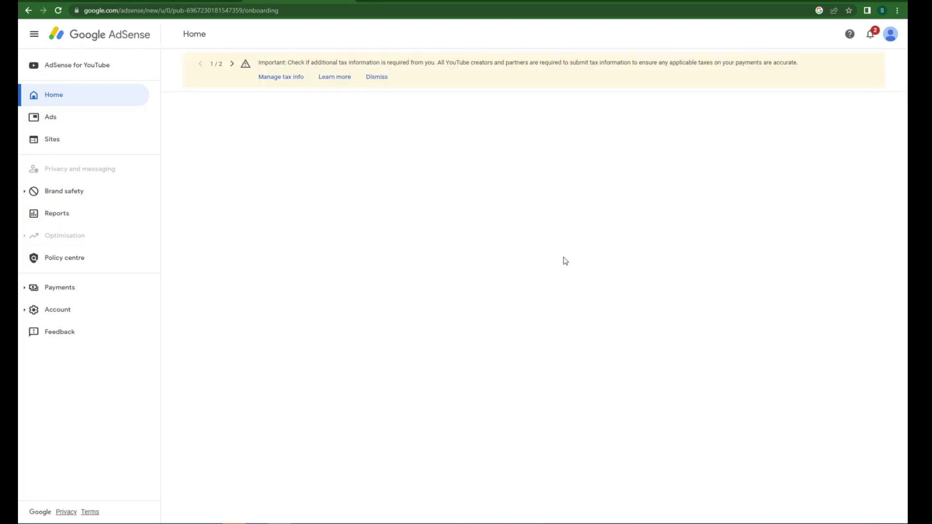
- Open the AdSense for YouTube page to view the YouTube earnings, and check the account notifications
{"action": "left_click", "coordinate": [76, 65]}
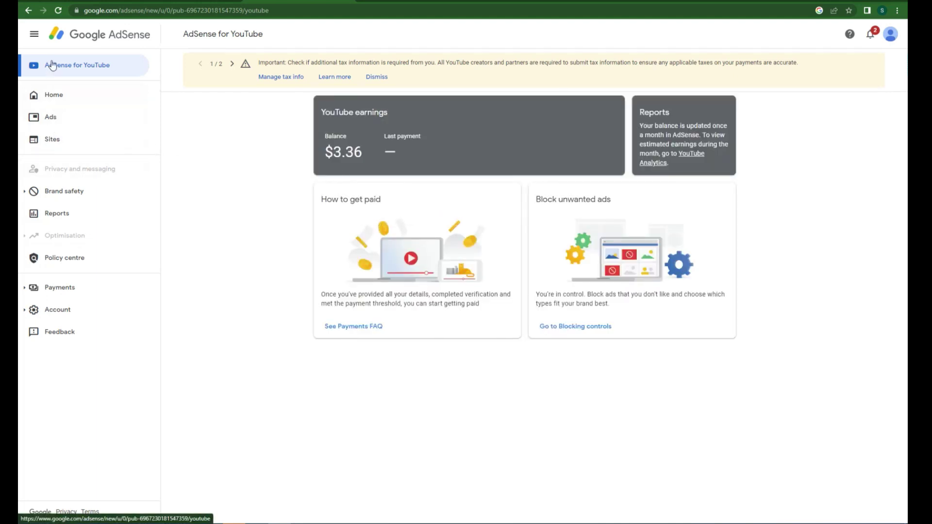
{"action": "left_click", "coordinate": [32, 34]}
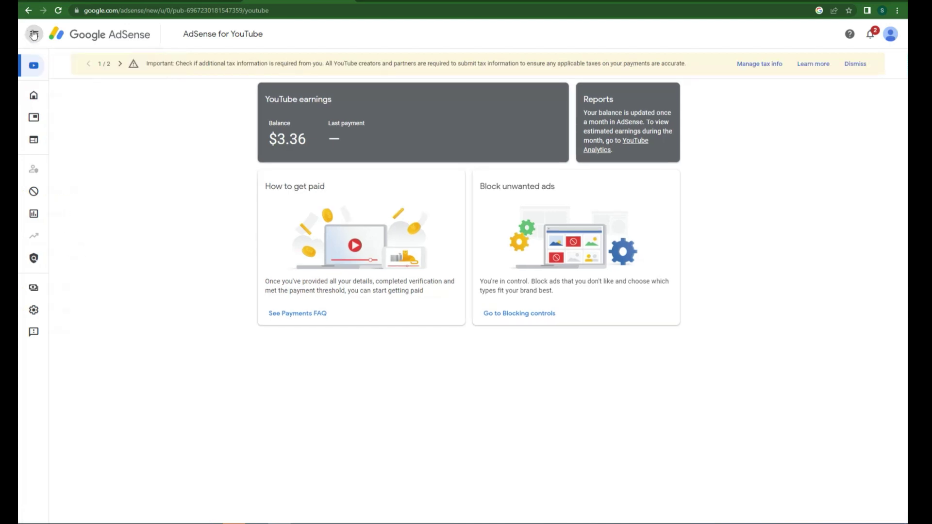
{"action": "left_click", "coordinate": [32, 34]}
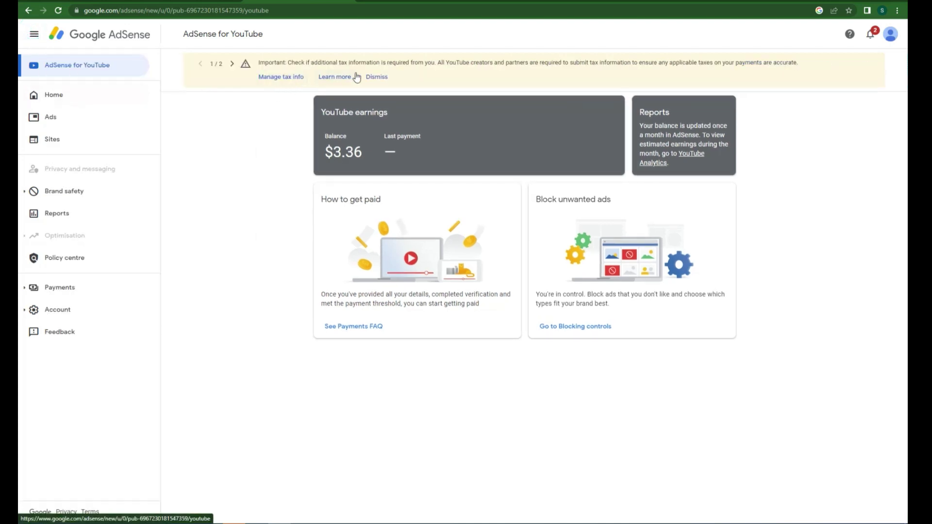
{"action": "left_click", "coordinate": [877, 37]}
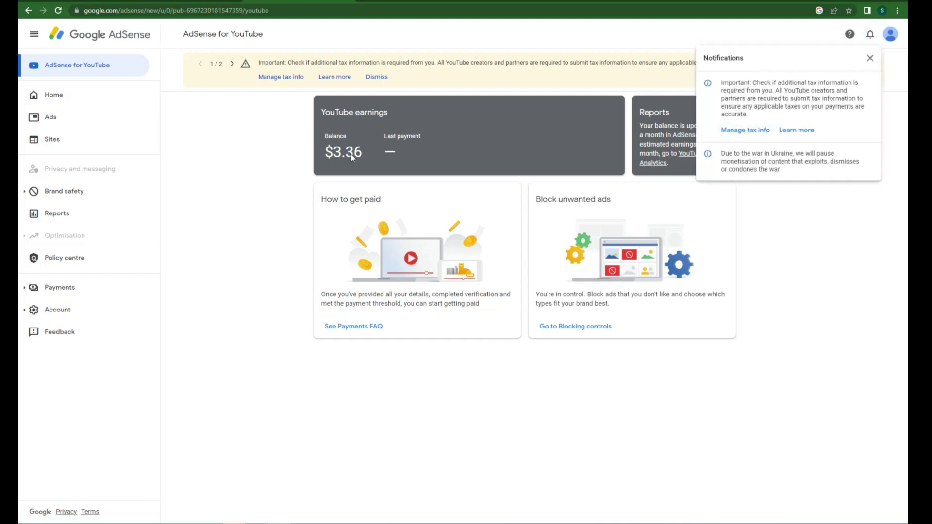
- Review the payments info for the YouTube payments account and check its identity verification status
{"action": "left_click", "coordinate": [77, 289]}
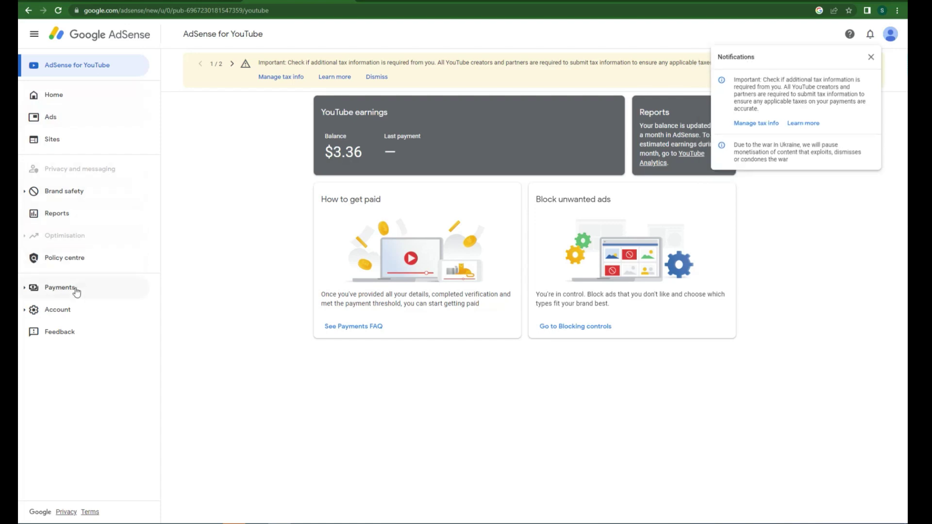
{"action": "left_click", "coordinate": [77, 308]}
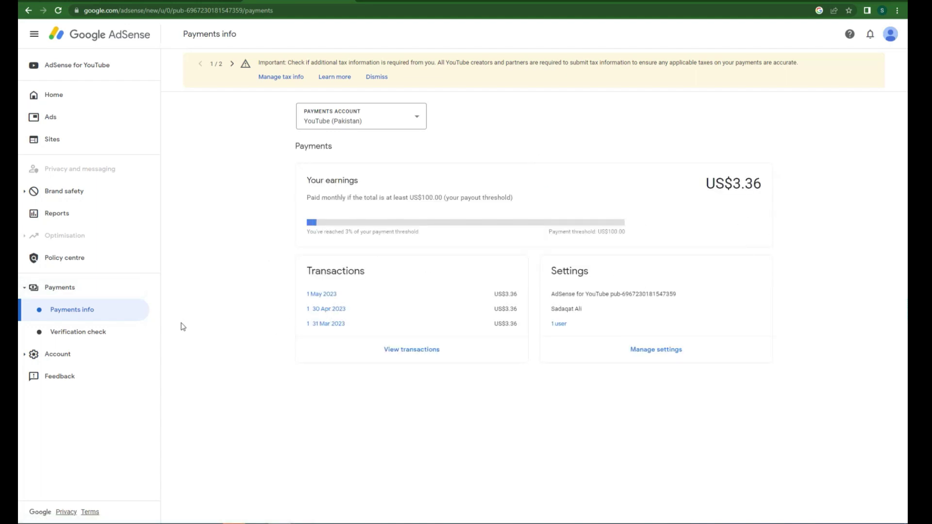
{"action": "left_click", "coordinate": [69, 337]}
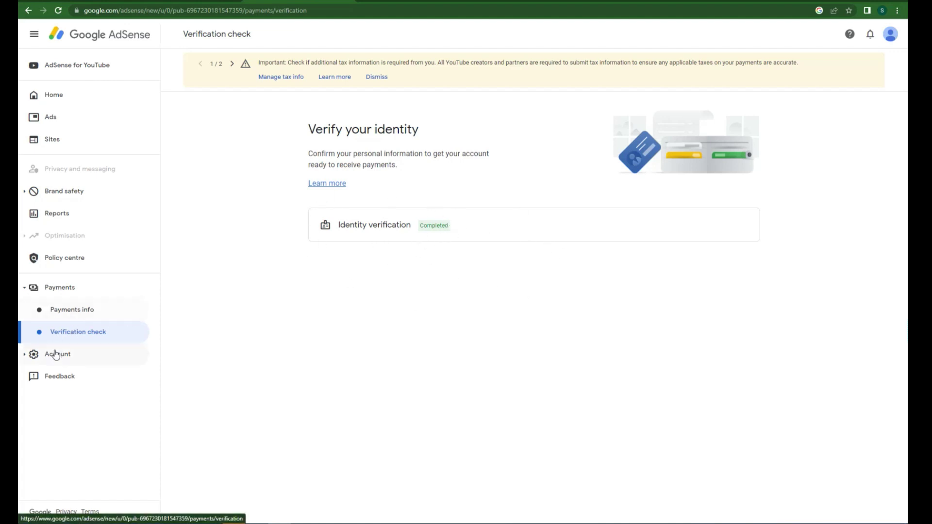
- Expand the account options and open the Manage tax info page from the tax information notice
{"action": "left_click", "coordinate": [55, 355]}
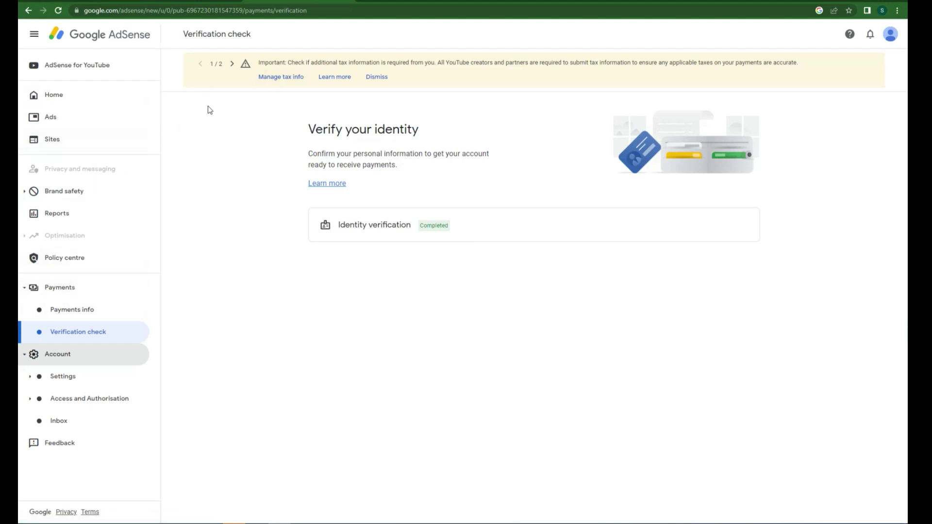
{"action": "left_click", "coordinate": [273, 78]}
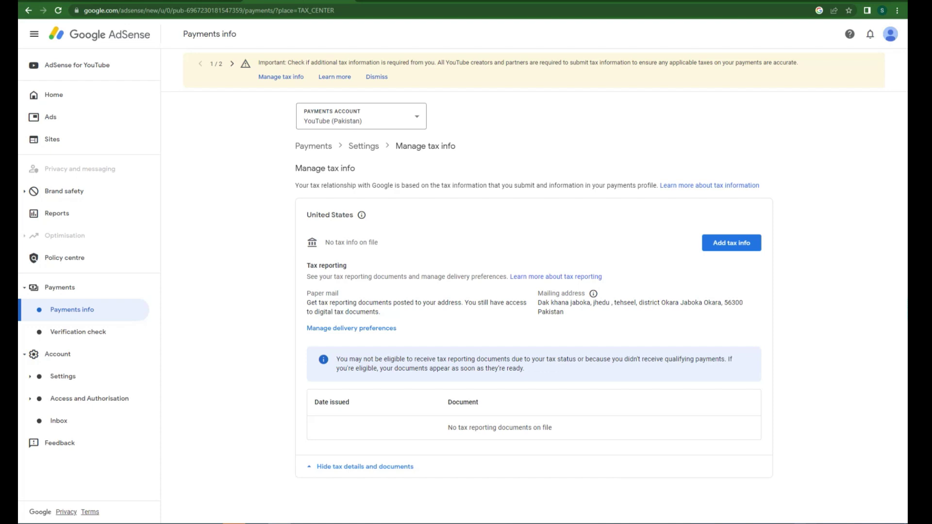
{"action": "left_click", "coordinate": [800, 523]}
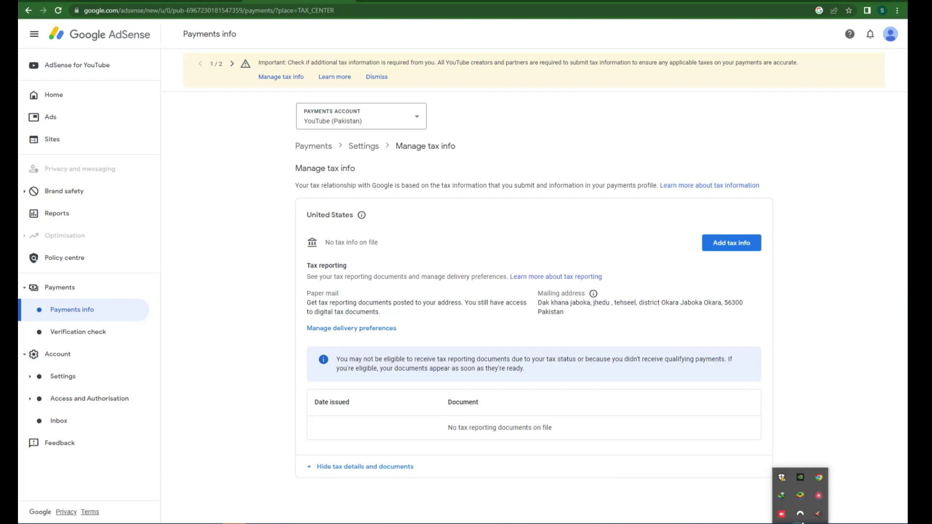